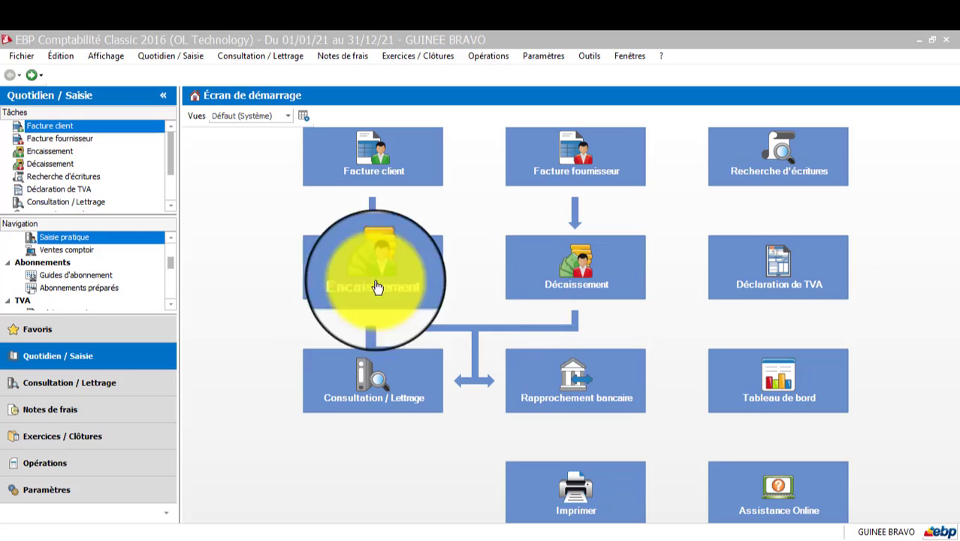
Close the GUINEE BRAVO company file and start the new company file wizard from the Fichier menu
left_click(23, 57)
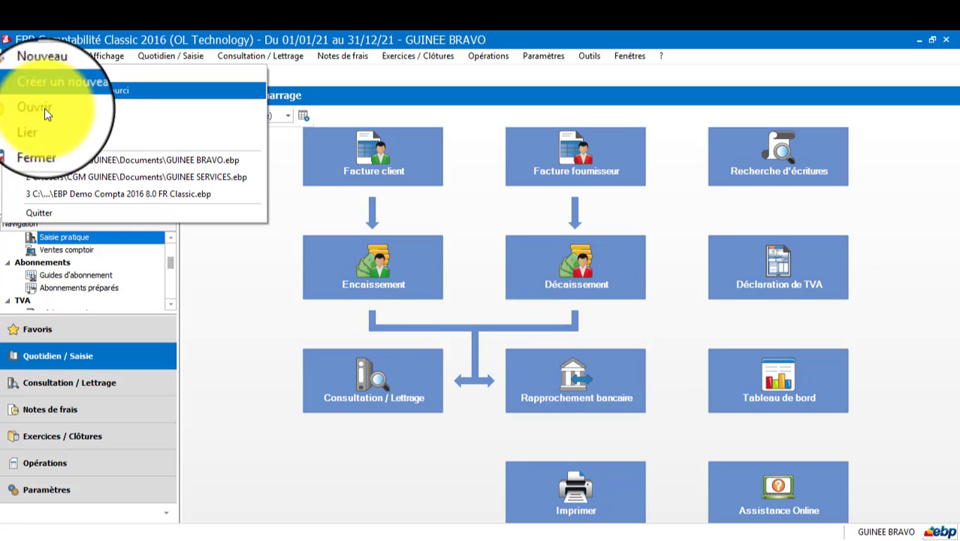
left_click(52, 142)
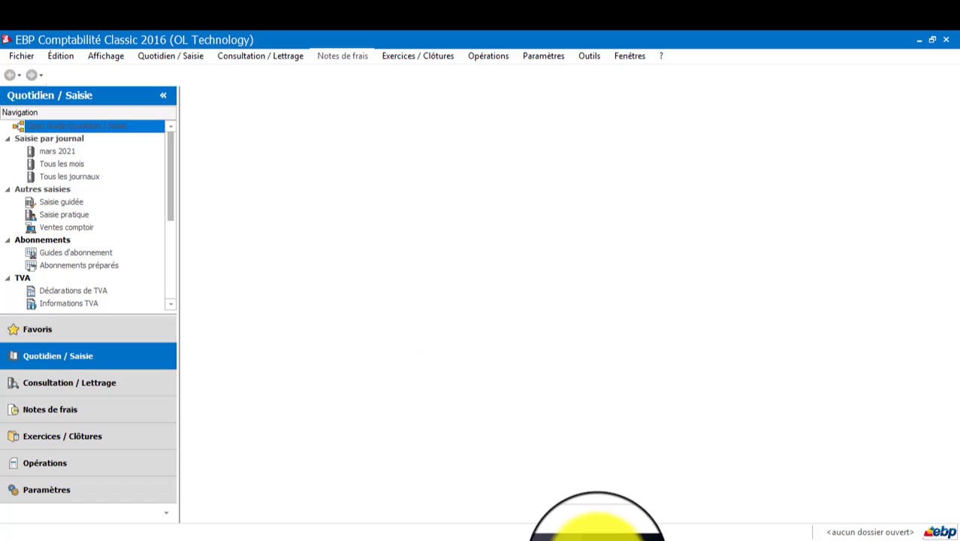
left_click(19, 55)
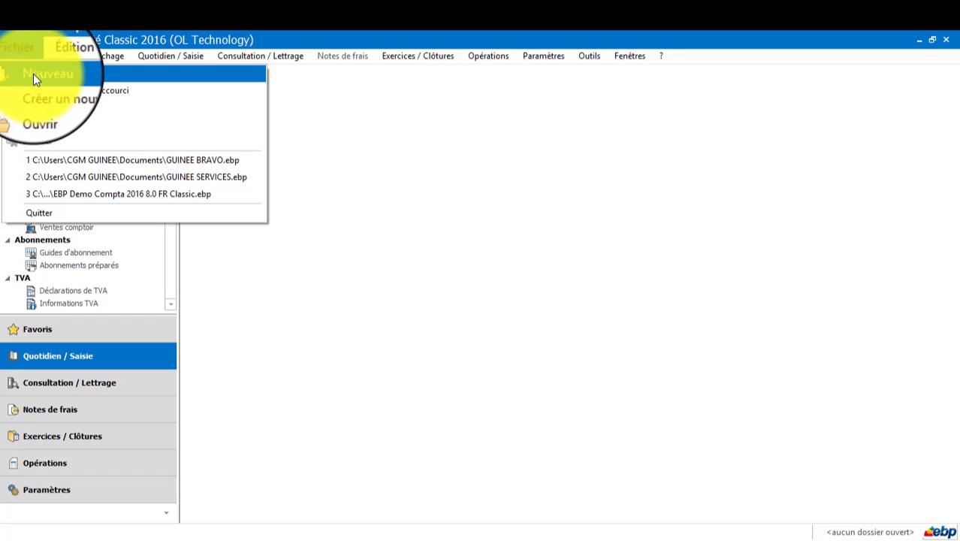
left_click(34, 75)
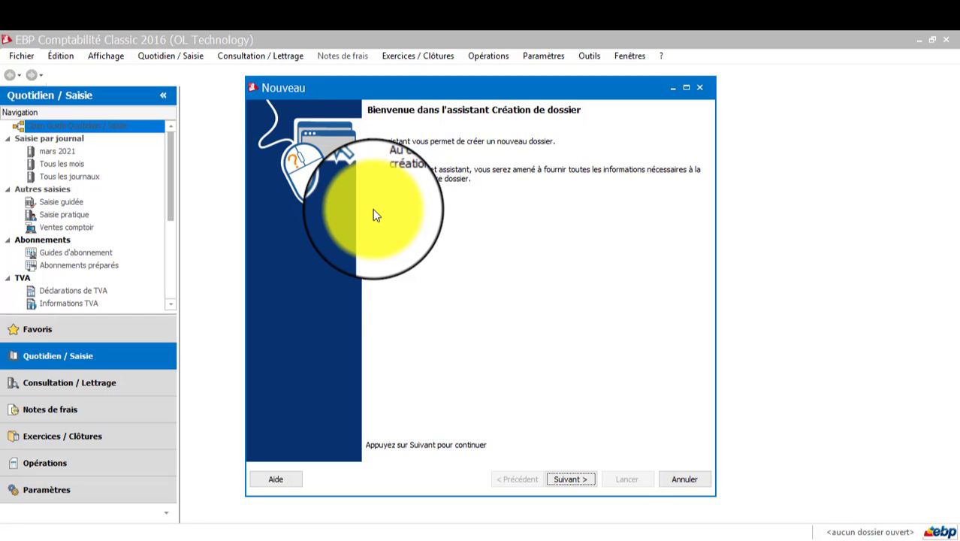
Move past the welcome page and enter AFRICA BUSINESS as the dossier name
left_click(579, 480)
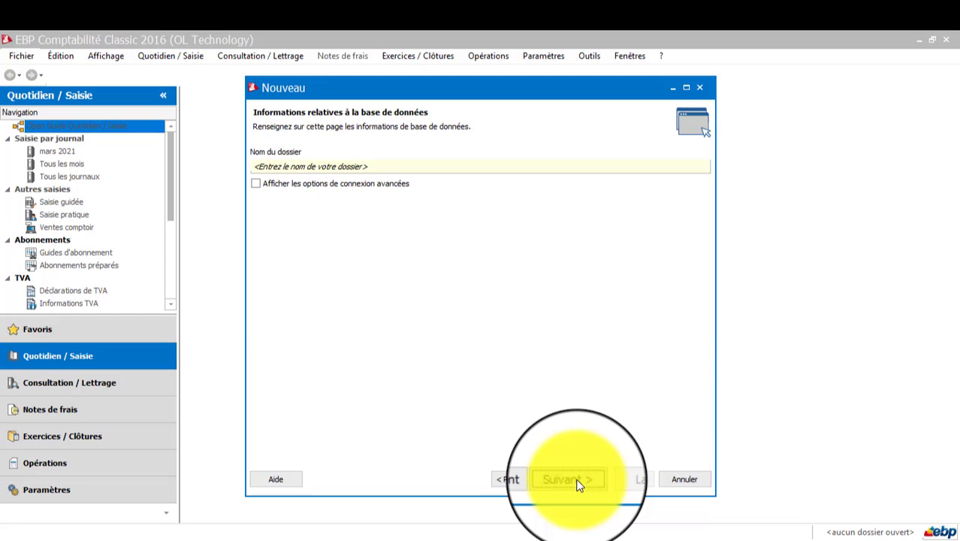
left_click(360, 166)
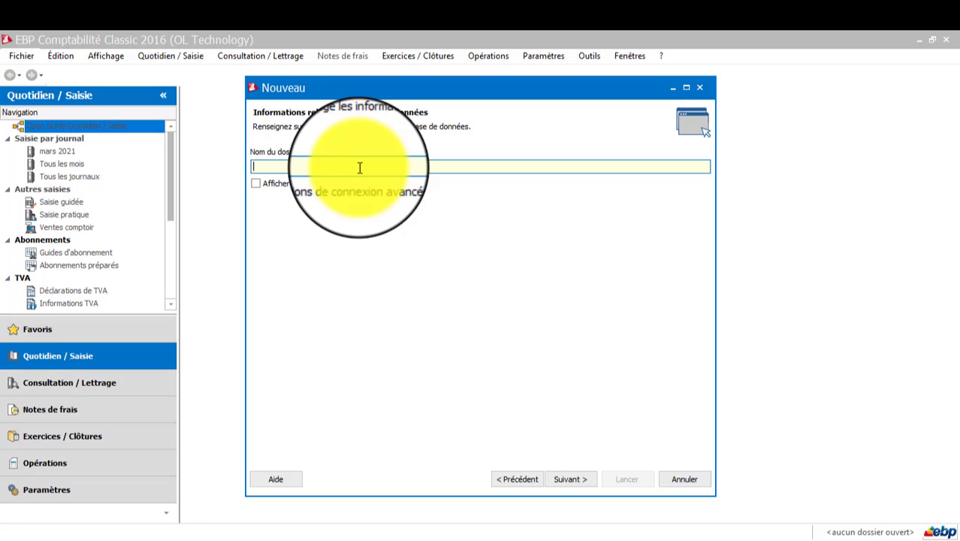
type("AFRICA BUSINESS")
Set the legal form to SARL and enter the contact person's name with the role GER
left_click(570, 479)
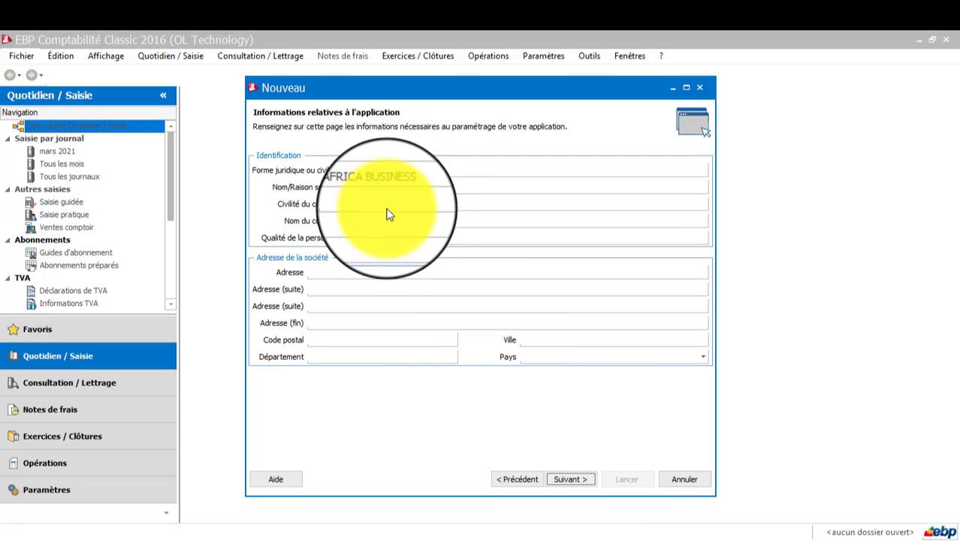
left_click(353, 172)
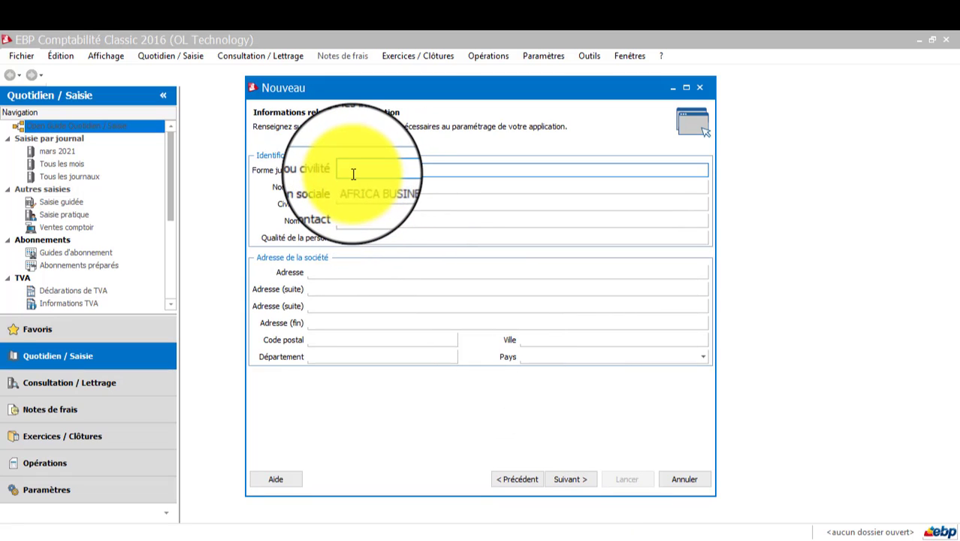
type("SARL")
key("Tab")
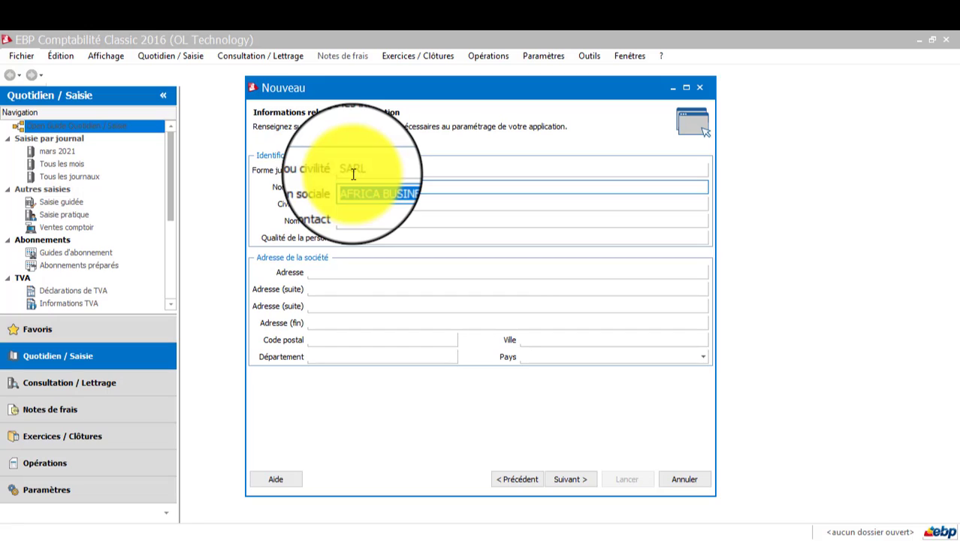
key("Tab")
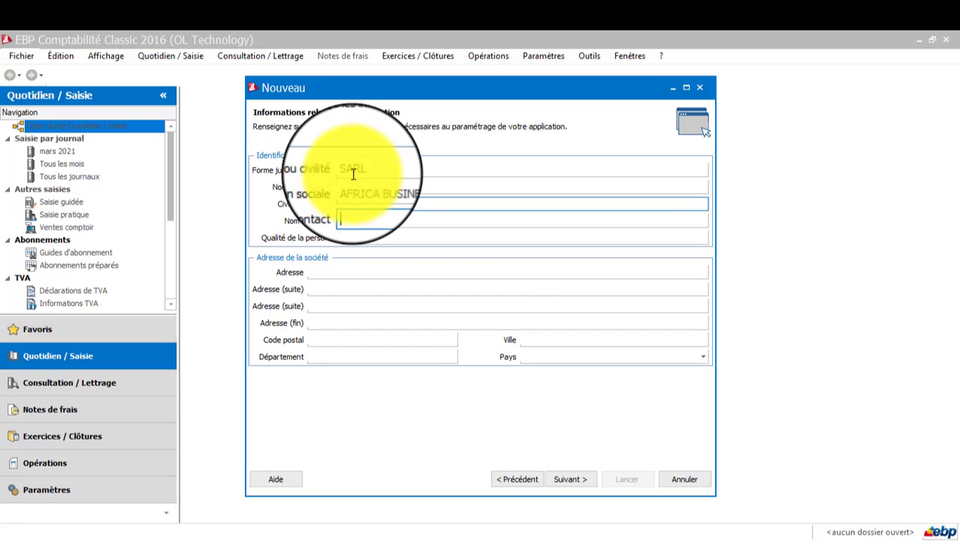
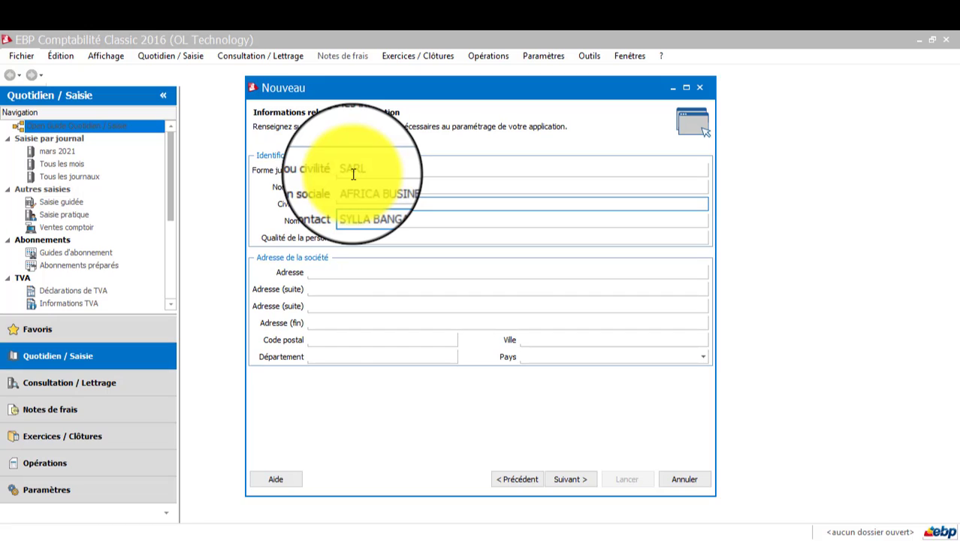
key("Tab")
type("GE")
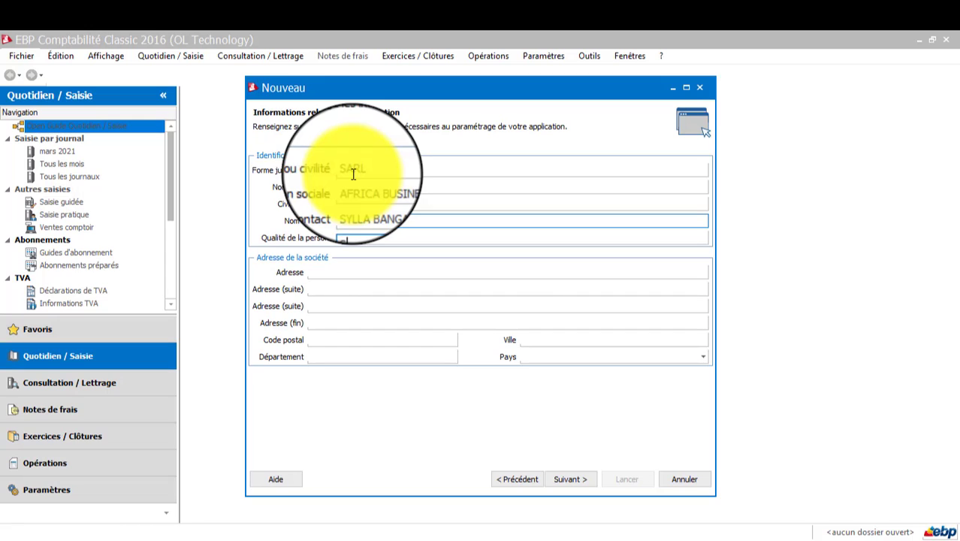
type("R")
Fill in the company's address lines, postal code, city Conakry and country Guinea
key("Tab")
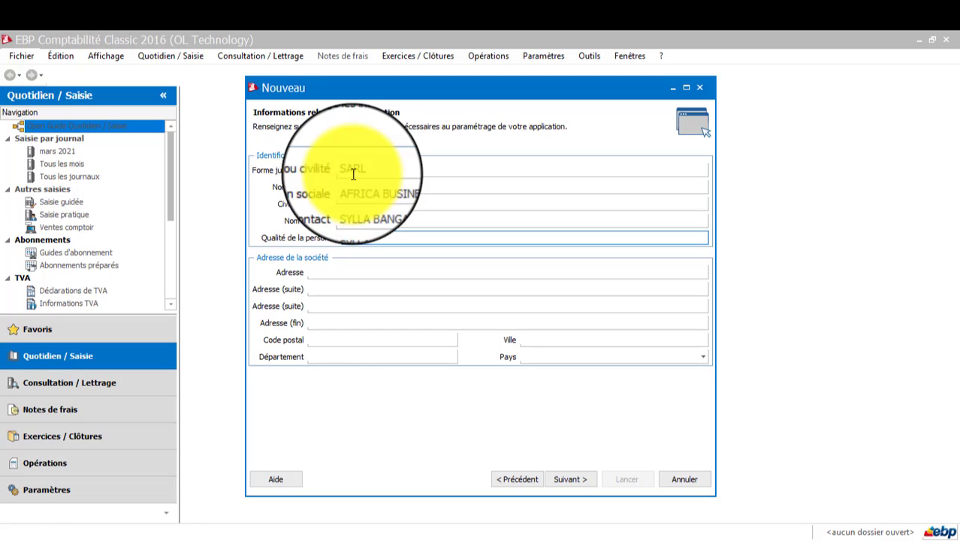
key("Tab")
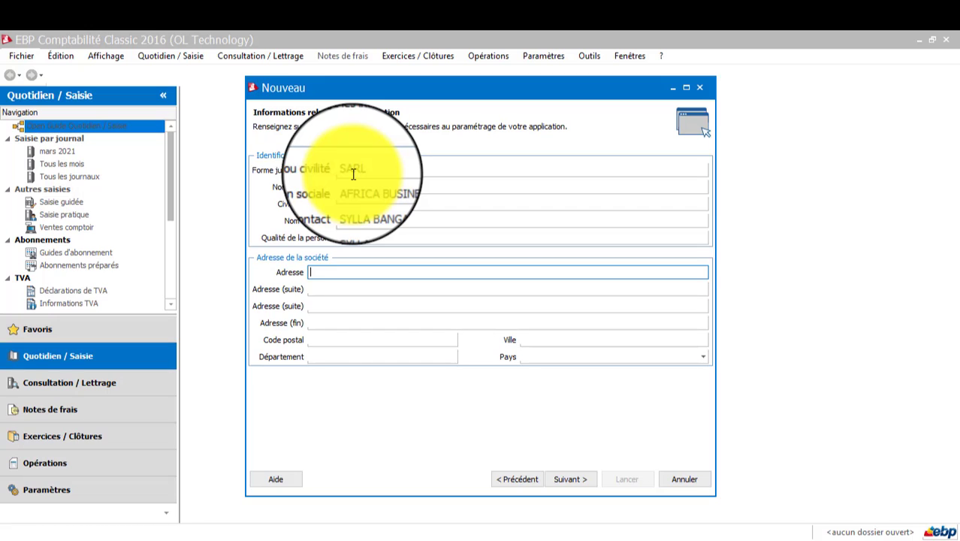
type("GUINÉE")
type("CONAKRY")
key("Tab")
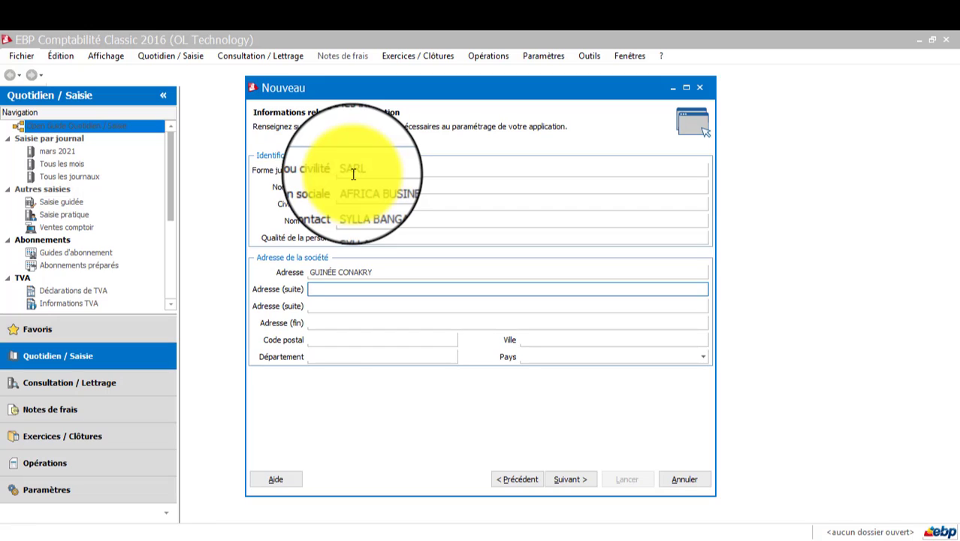
type("C/RATOMA")
key("Tab")
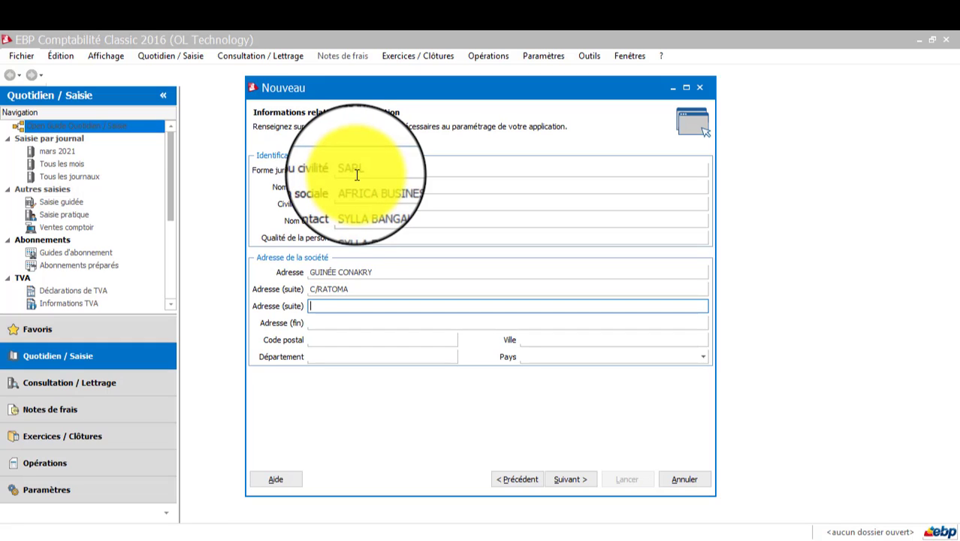
type("Q/N")
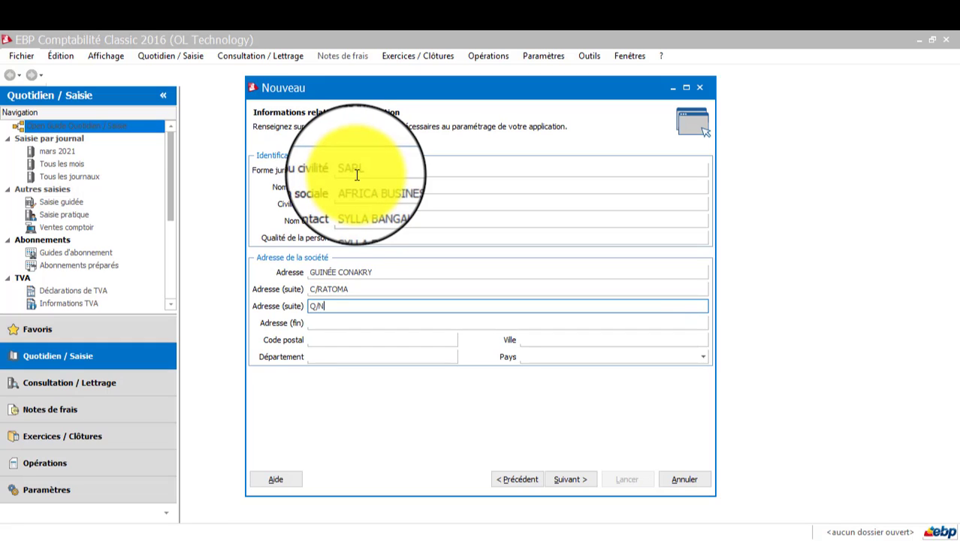
type("ONGHO")
key("BackSpace")
key("BackSpace")
type("O")
key("Tab")
key("Tab")
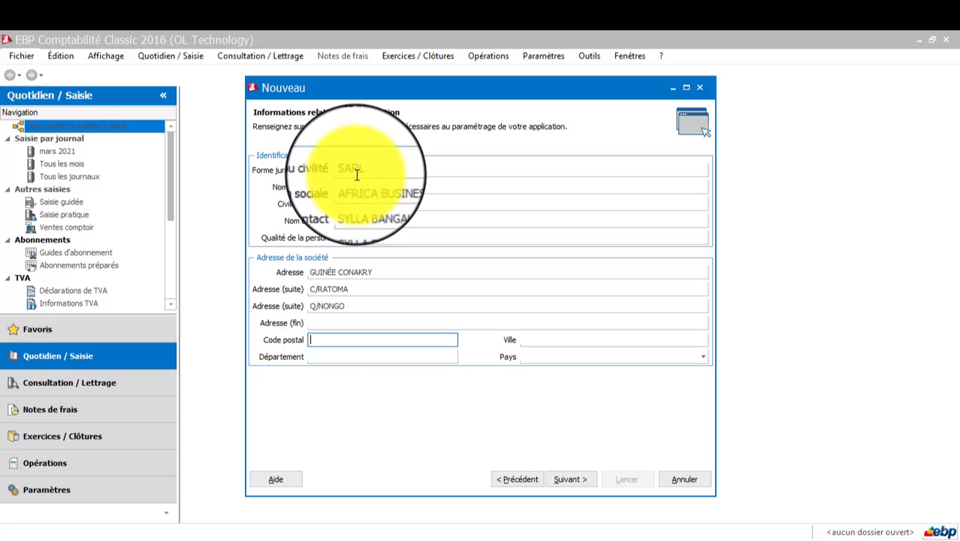
type("1025")
key("Tab")
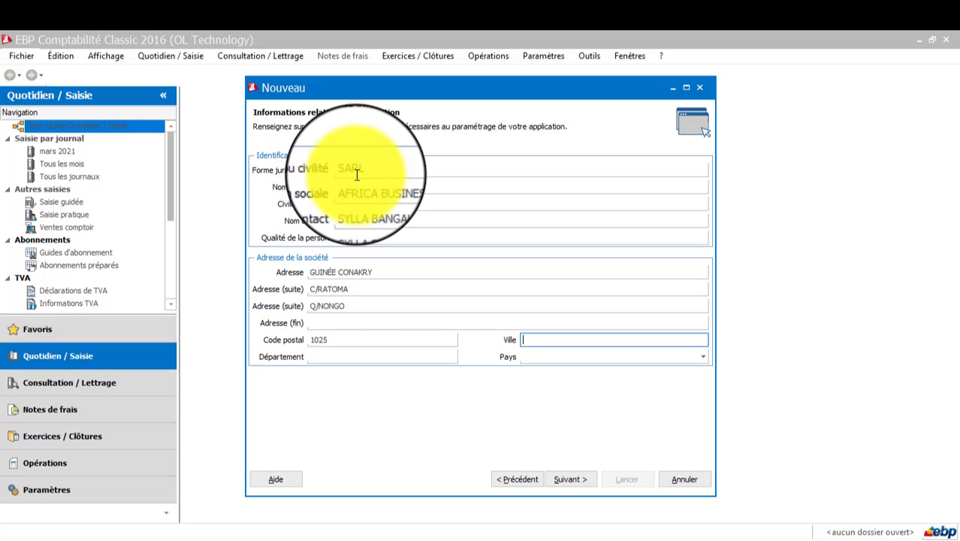
type("CONAKRY")
key("Tab")
key("Tab")
type("Gu")
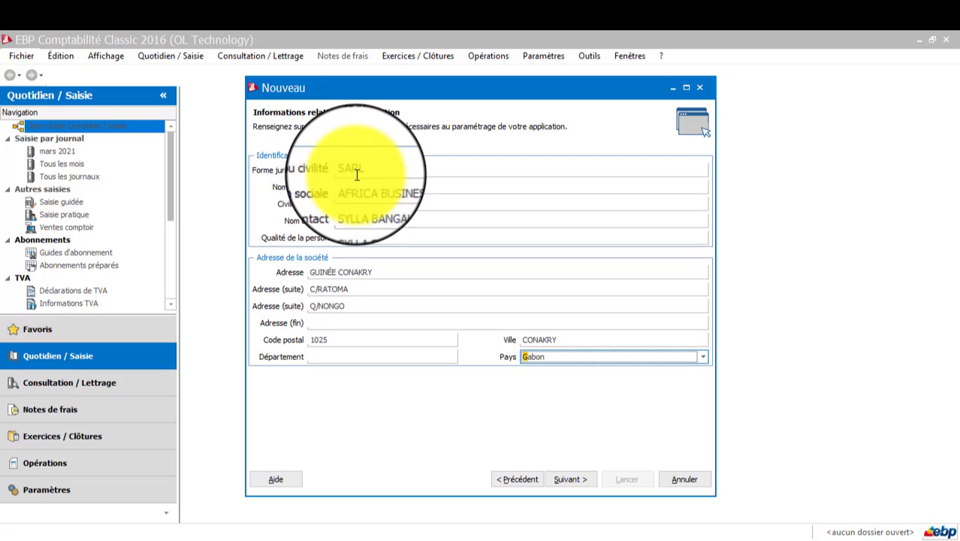
type("inée")
Enter the company's landline phone number with the +224 country prefix
left_click(567, 481)
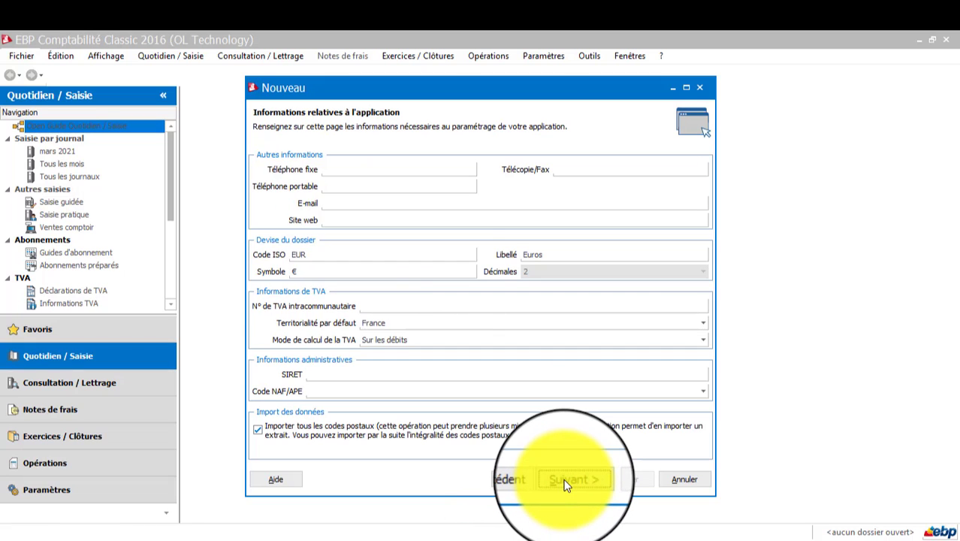
left_click(340, 171)
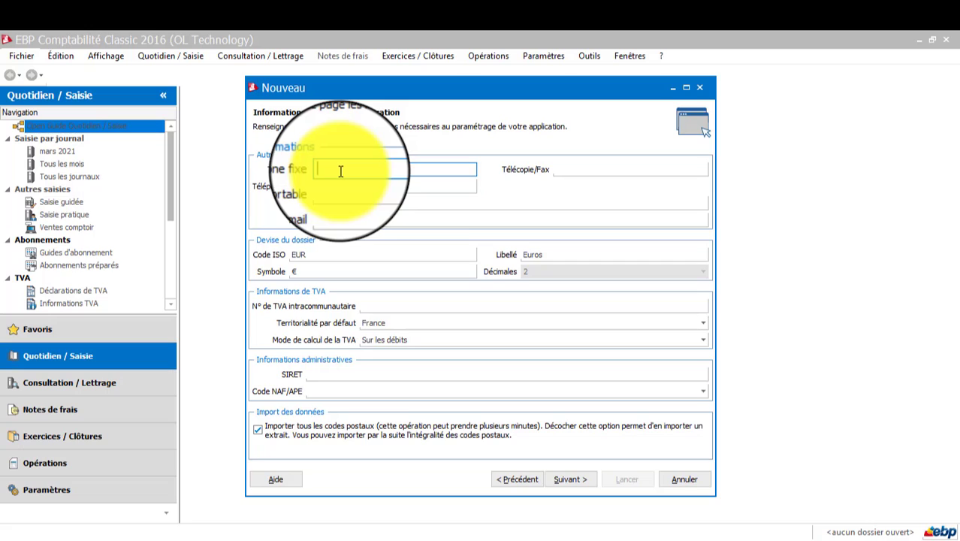
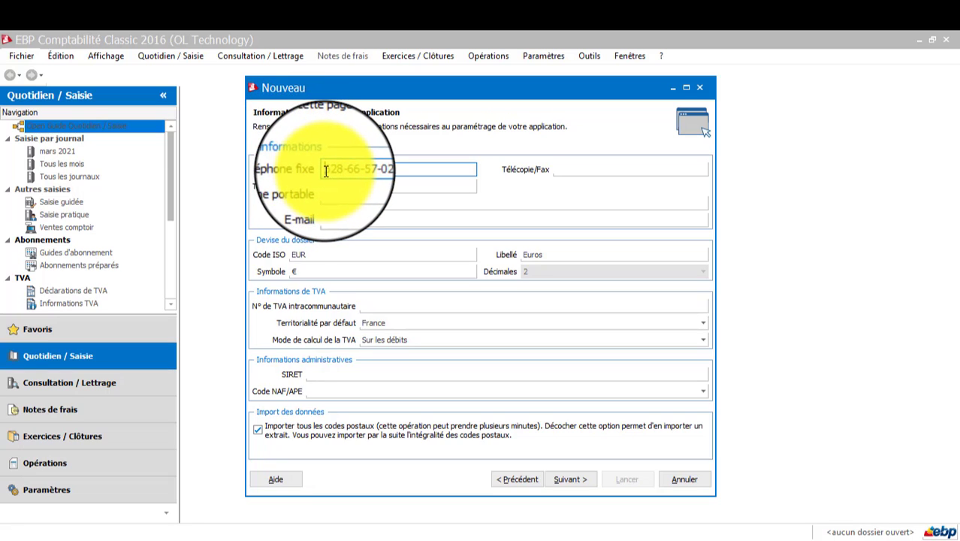
key("Delete")
key("Delete")
key("Delete")
key("Delete")
Enter the company's mobile phone number and e-mail address
key("Tab")
key("Tab")
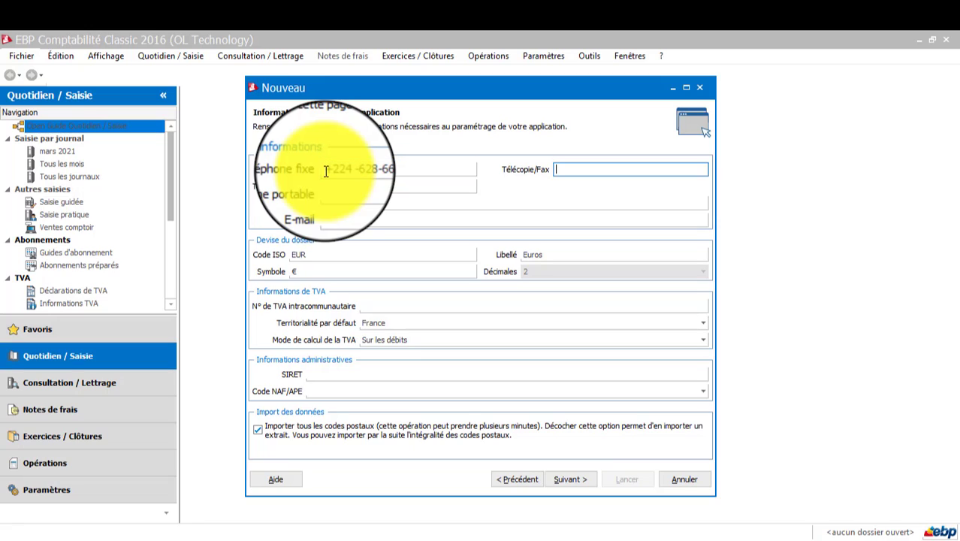
type("+")
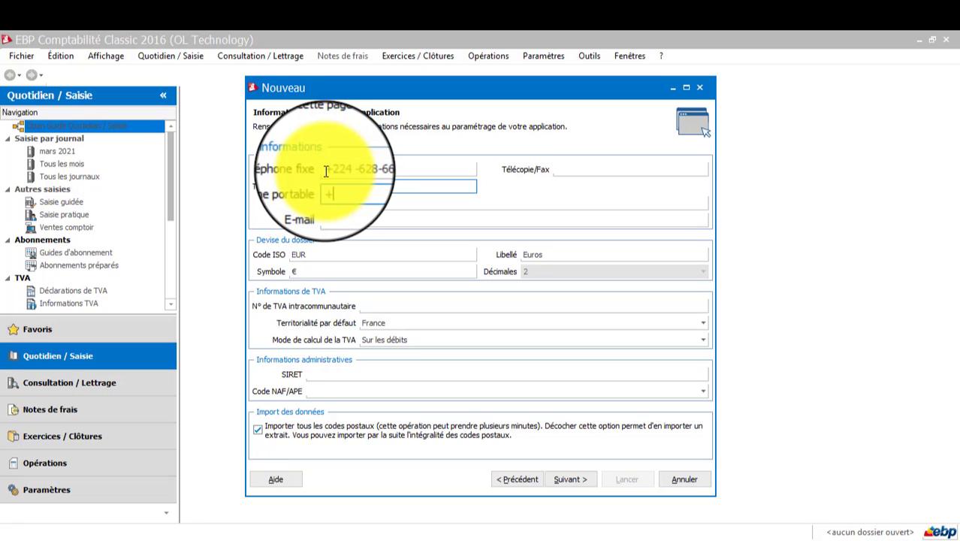
type("224-660-33")
key("Tab")
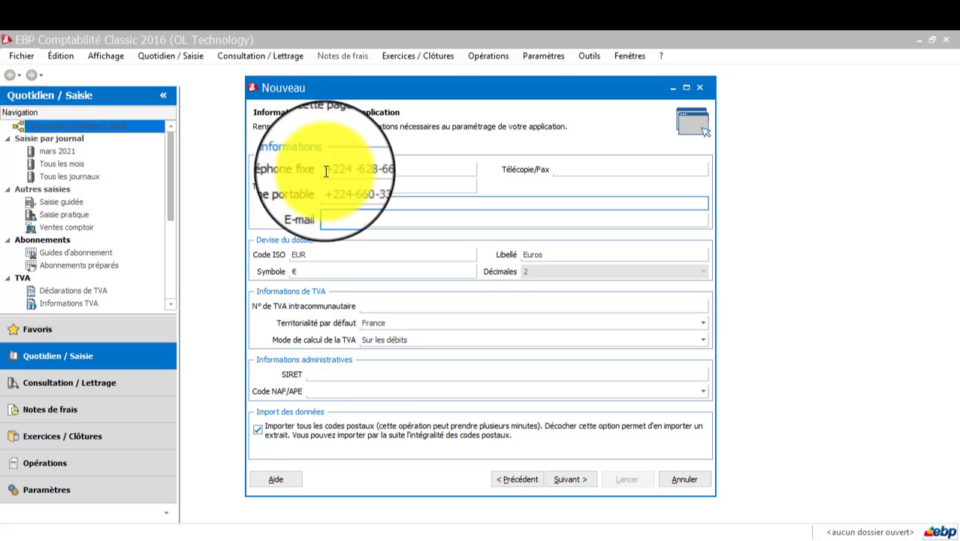
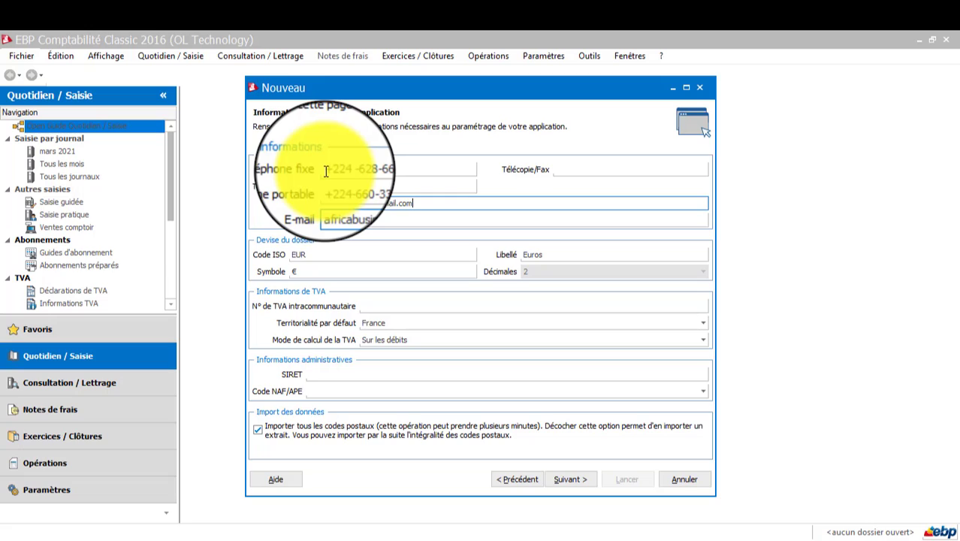
key("Tab")
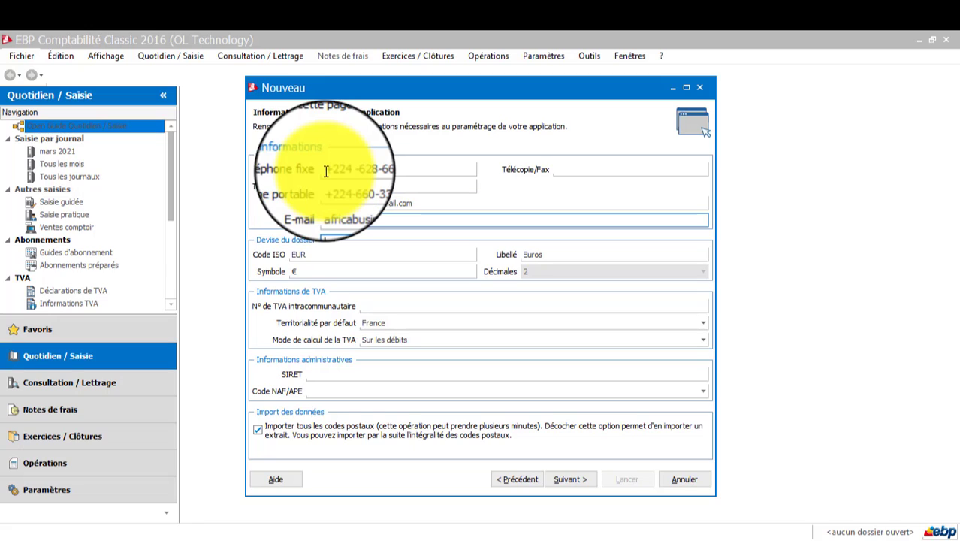
key("Tab")
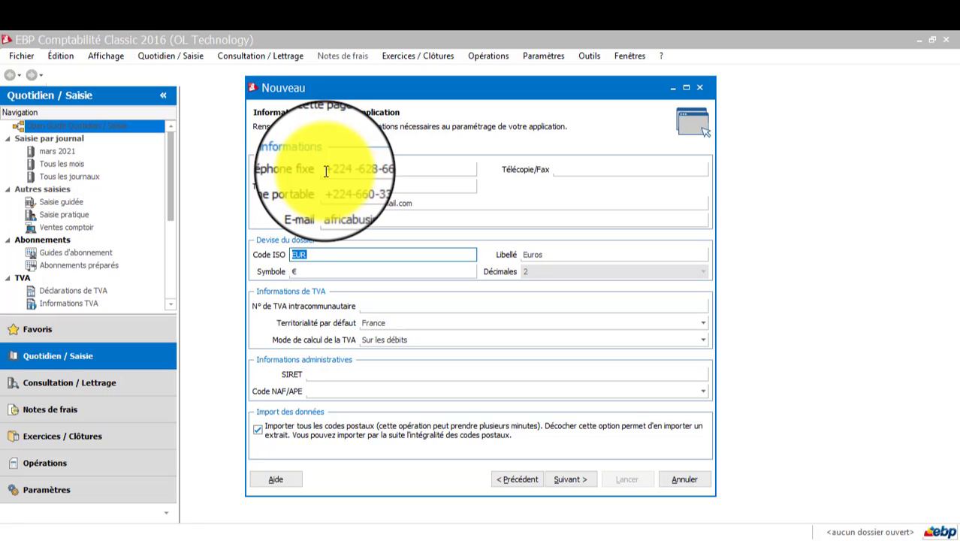
Set currency code GNF, label FRANCS GUINÉEN, symbol GNF, 0 decimals, and enter the intra-community VAT number
type("GNF")
key("Tab")
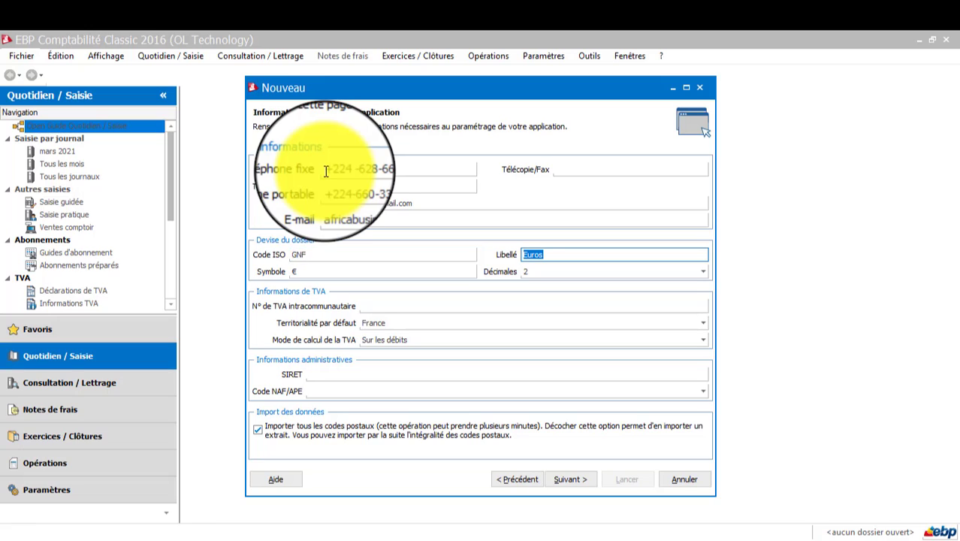
type("FRANCS GUINÉEN")
key("Tab")
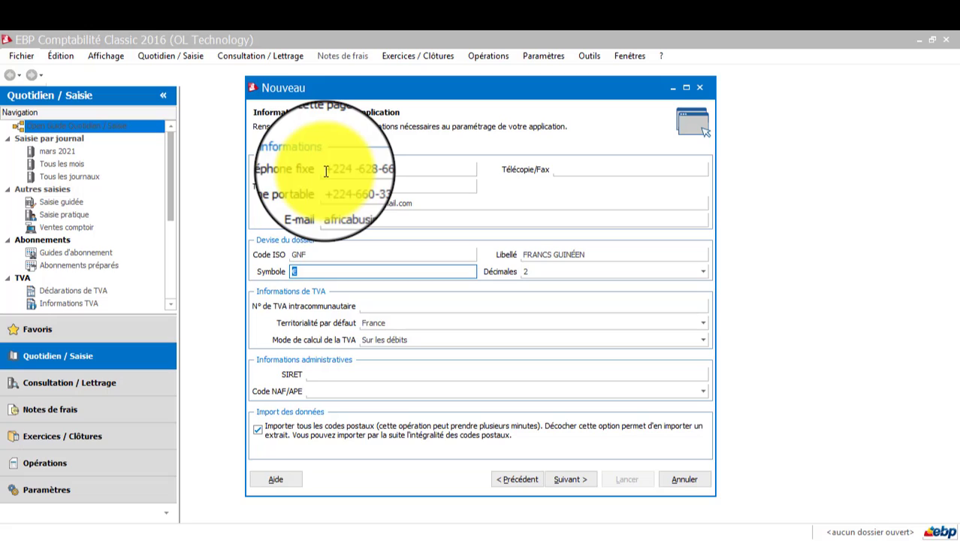
type("GNF")
key("Tab")
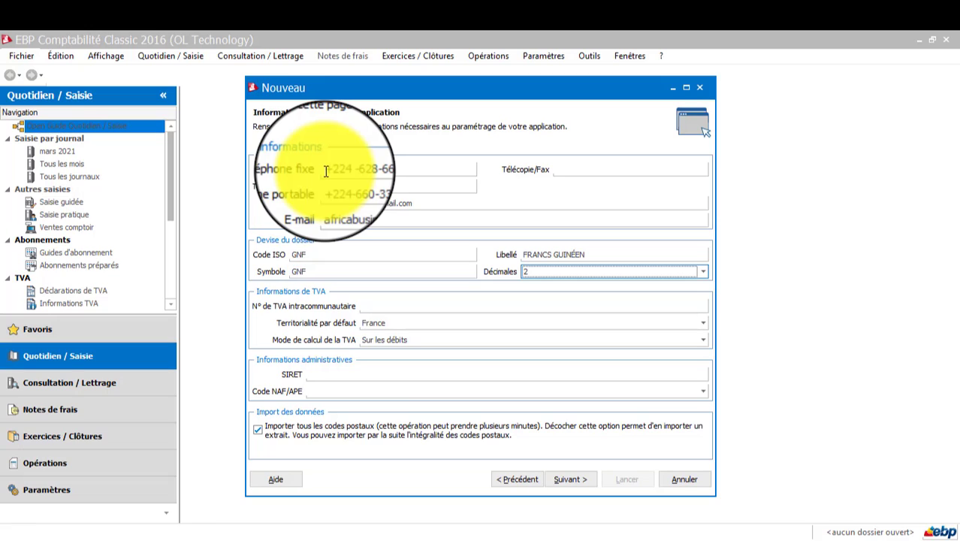
type("0")
key("Tab")
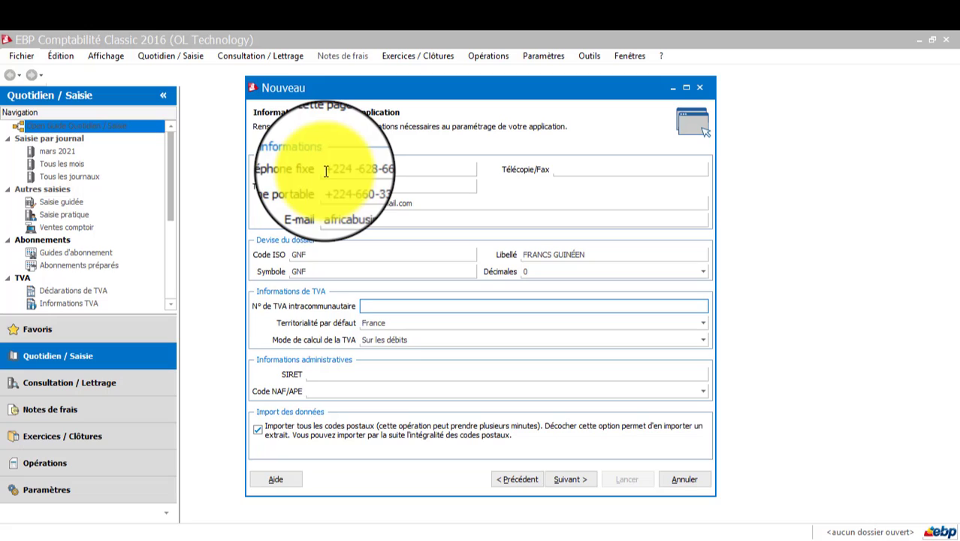
type("21258")
key("Tab")
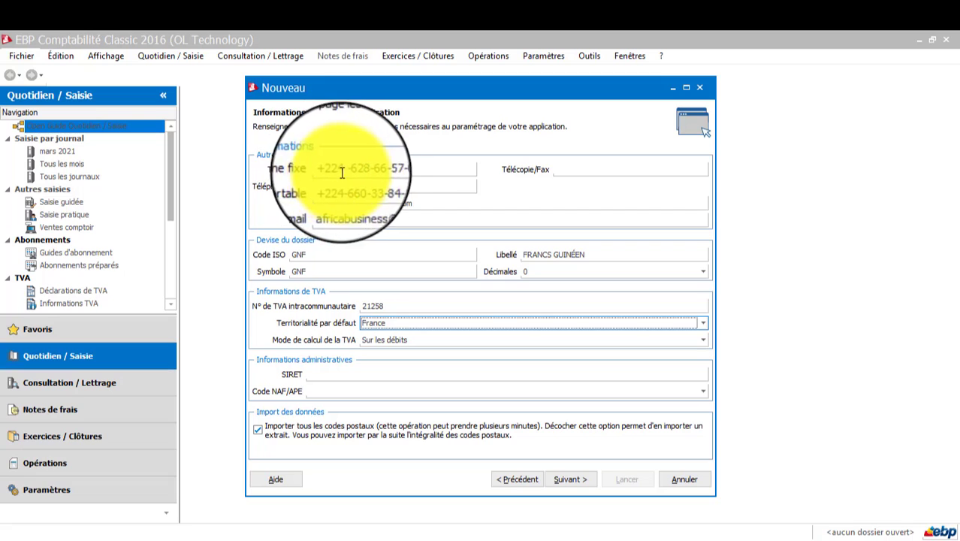
Choose Mixte VAT calculation, enter RCCM as SIRET, disable importing all postal codes, and continue
key("Tab")
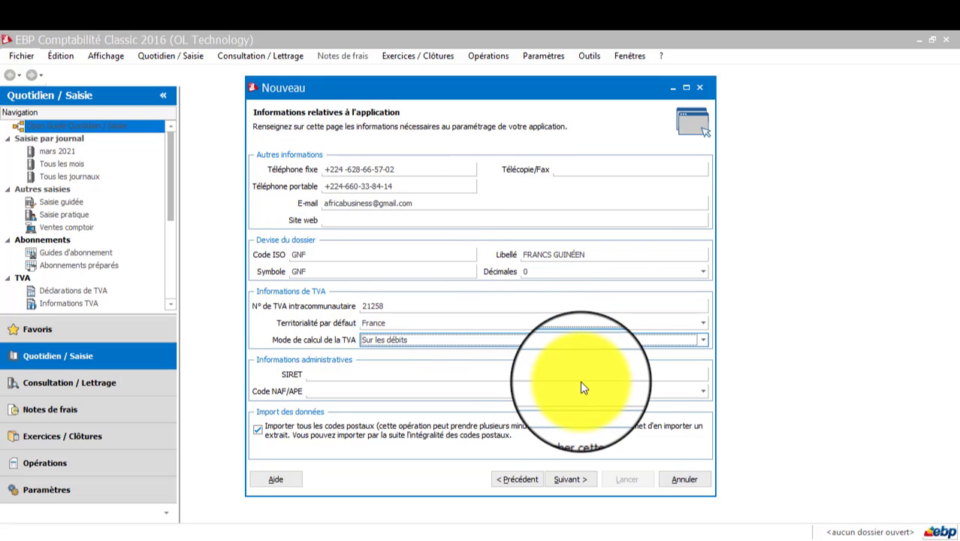
left_click(707, 340)
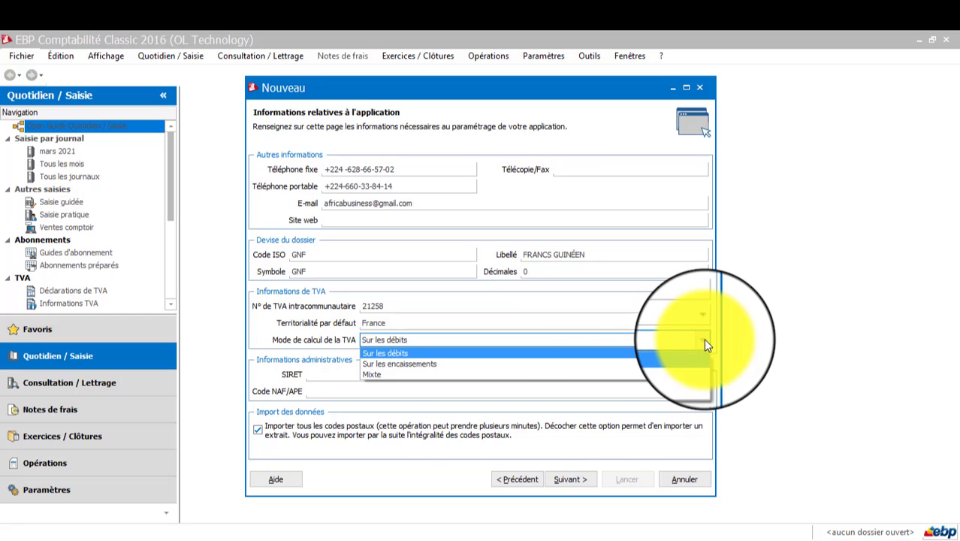
left_click(445, 375)
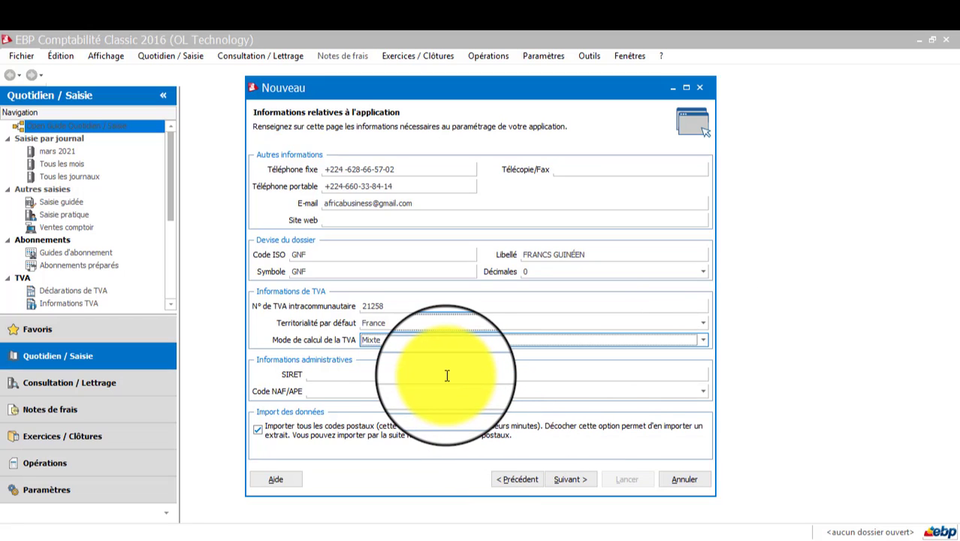
left_click(448, 374)
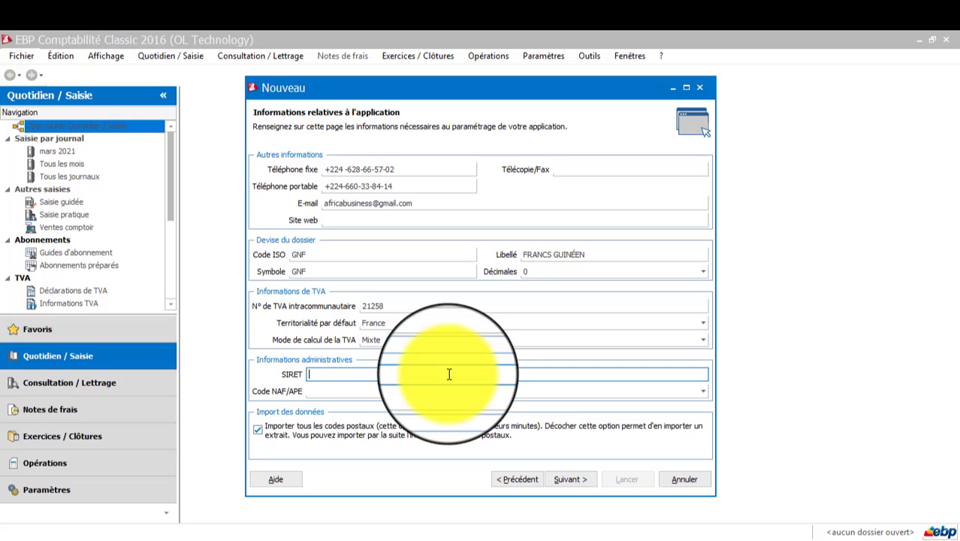
type("RCCM")
key("Tab")
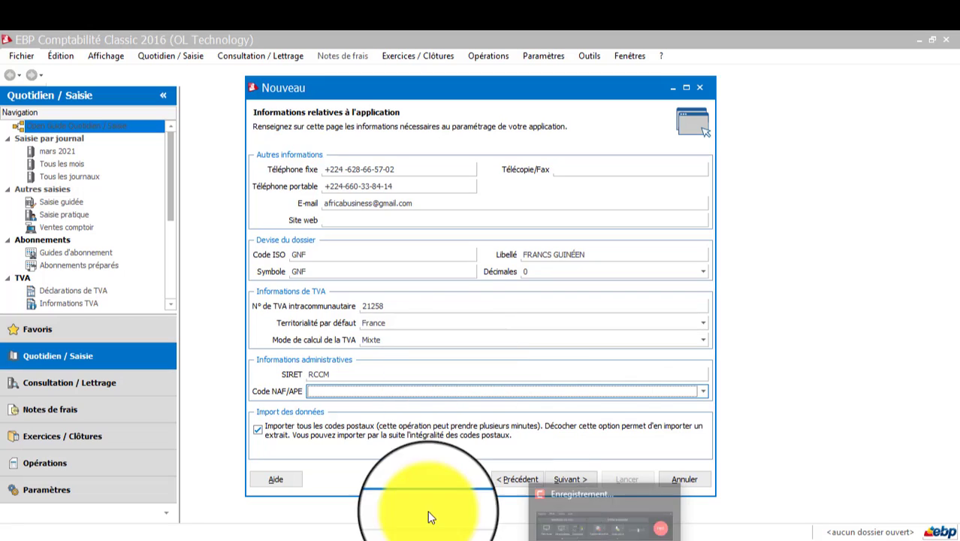
left_click(259, 430)
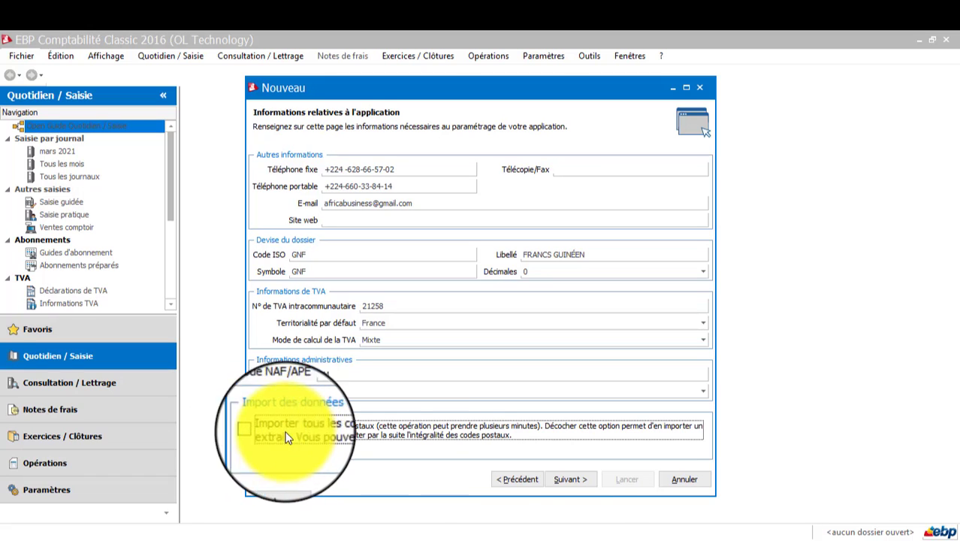
left_click(572, 484)
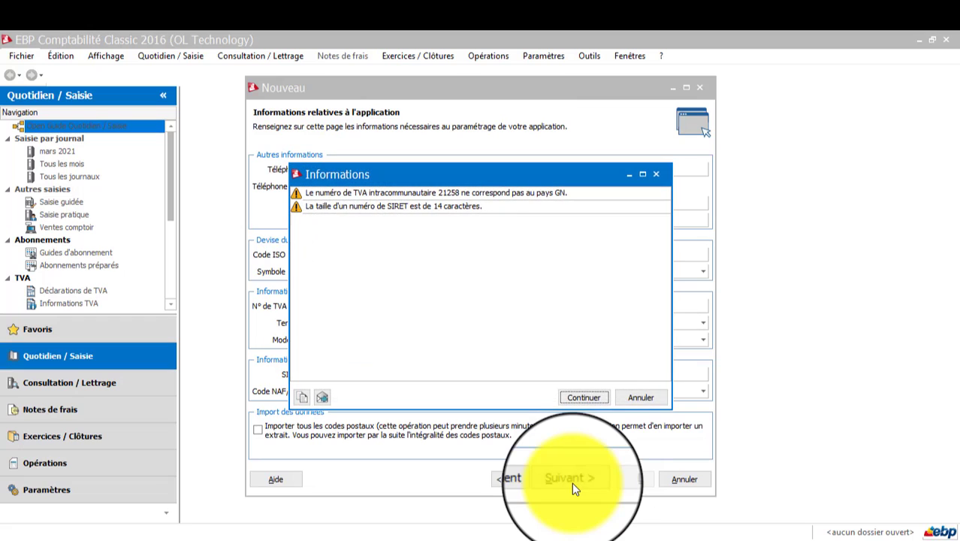
Accept the VAT number and SIRET warnings with Continuer to reach the dossier options page
left_click(572, 401)
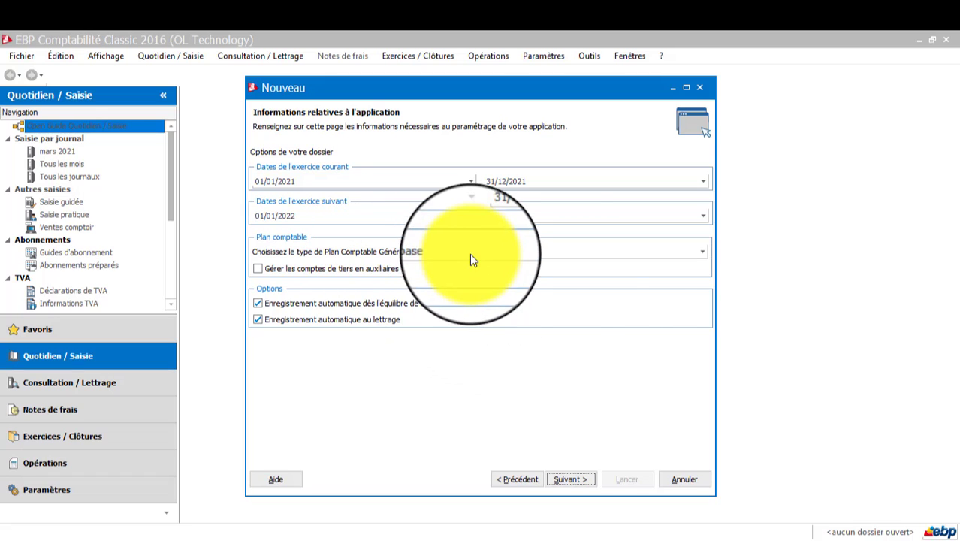
Select the Abrégé chart of accounts with auxiliary third-party accounts, then launch dossier creation
left_click(702, 253)
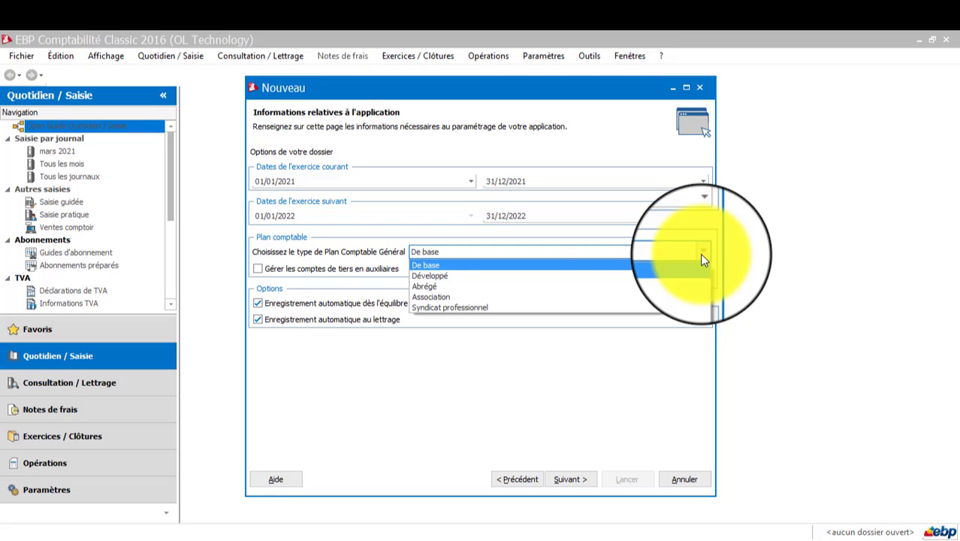
left_click(469, 286)
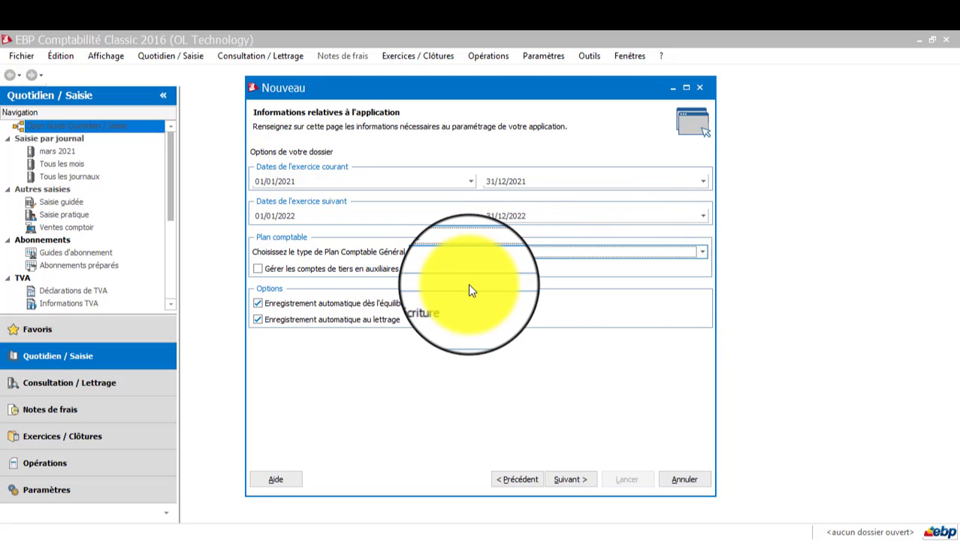
left_click(334, 276)
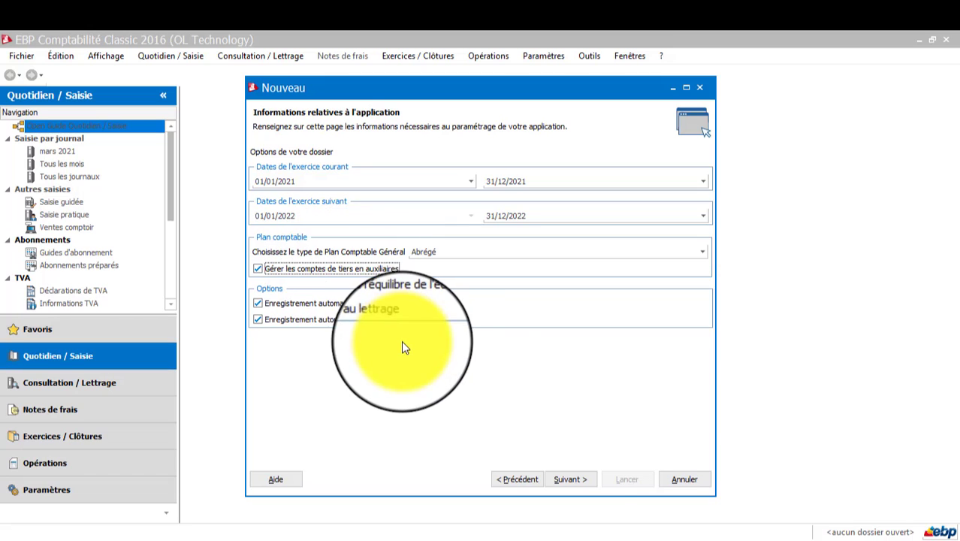
left_click(568, 480)
left_click(567, 480)
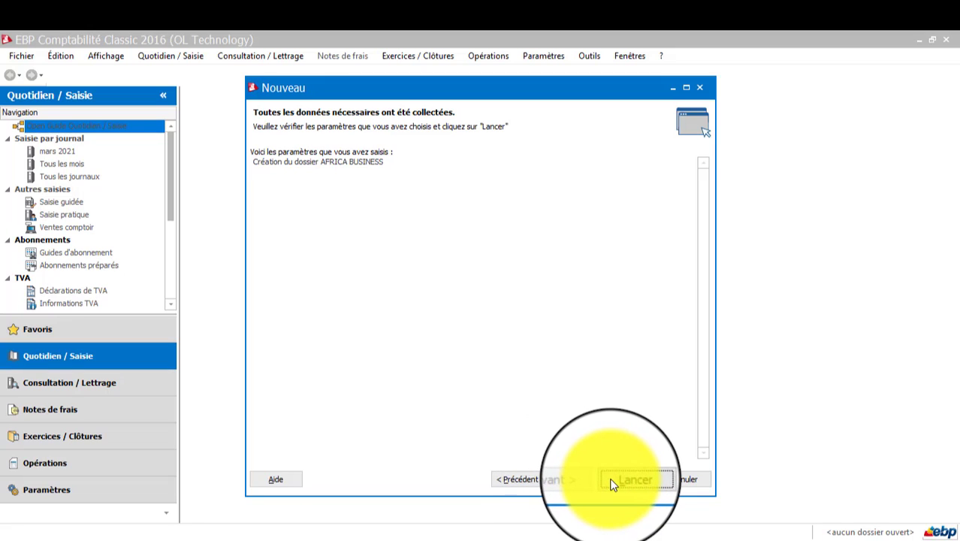
left_click(616, 482)
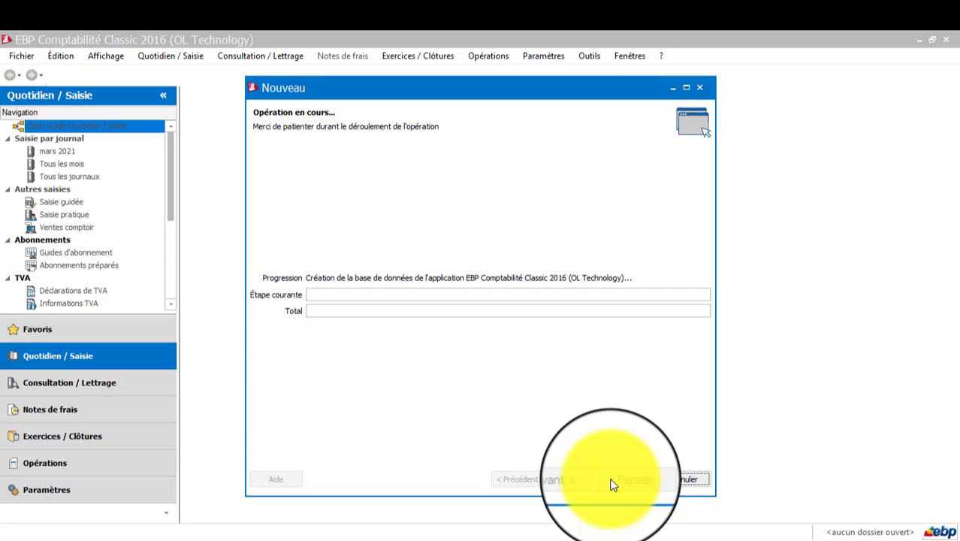